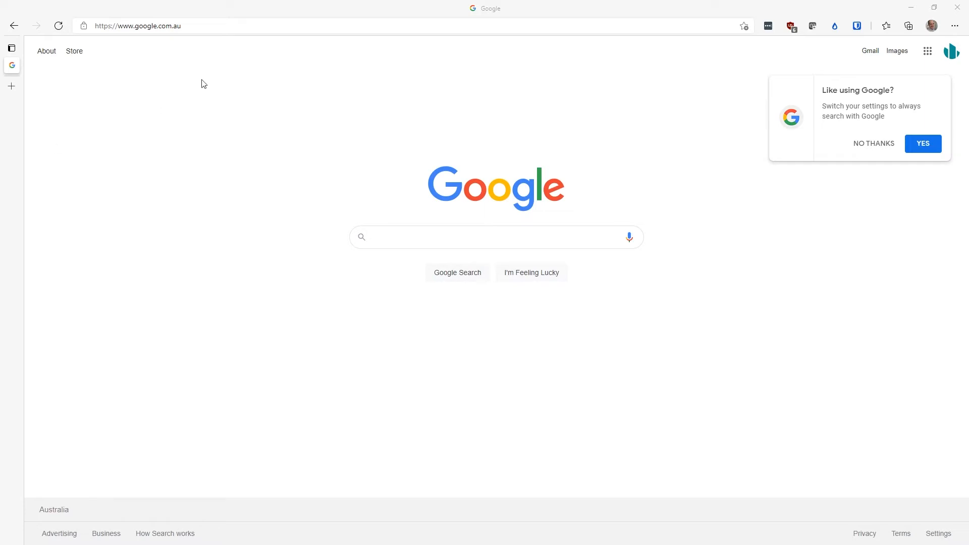
Step: Open the Azure portal at portal.azure.com from the address bar
{"action": "left_click", "coordinate": [207, 26]}
{"action": "right_click", "coordinate": [208, 25]}
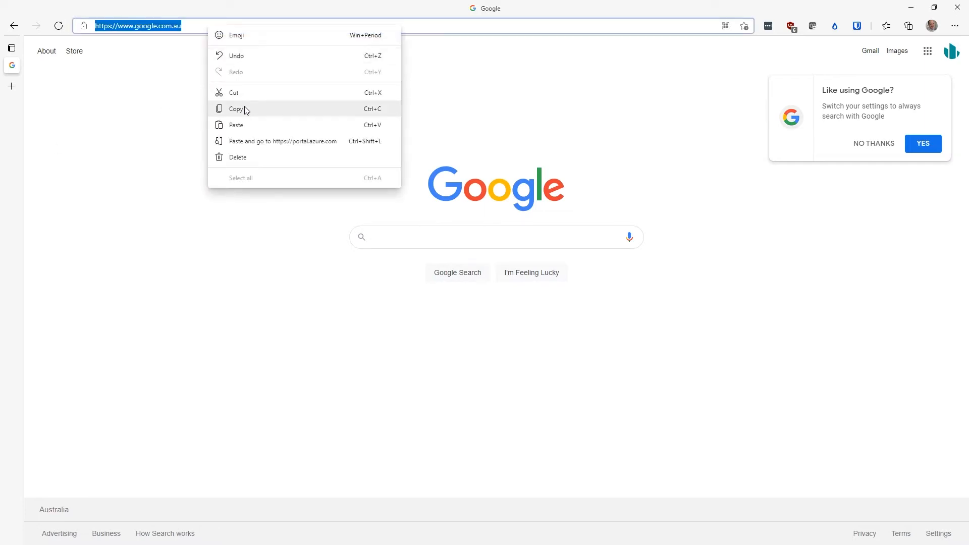
{"action": "left_click", "coordinate": [244, 125]}
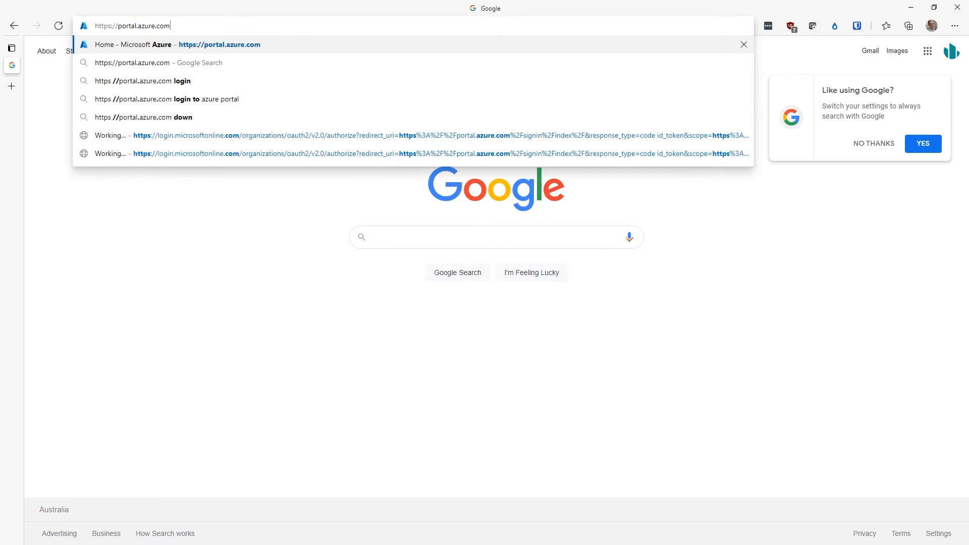
{"action": "key", "text": "Return"}
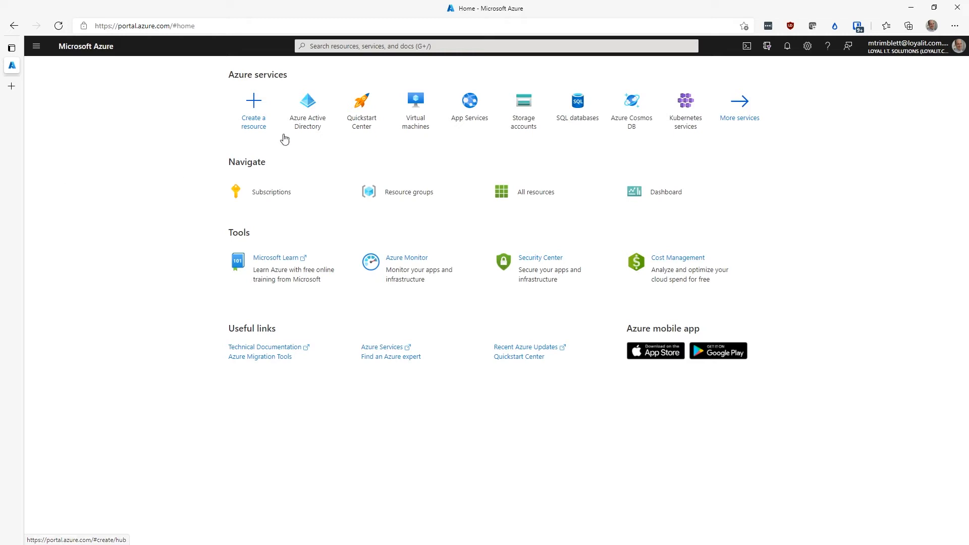
Step: Open Azure Active Directory's Users list and go to the Per-user MFA page
{"action": "left_click", "coordinate": [308, 119]}
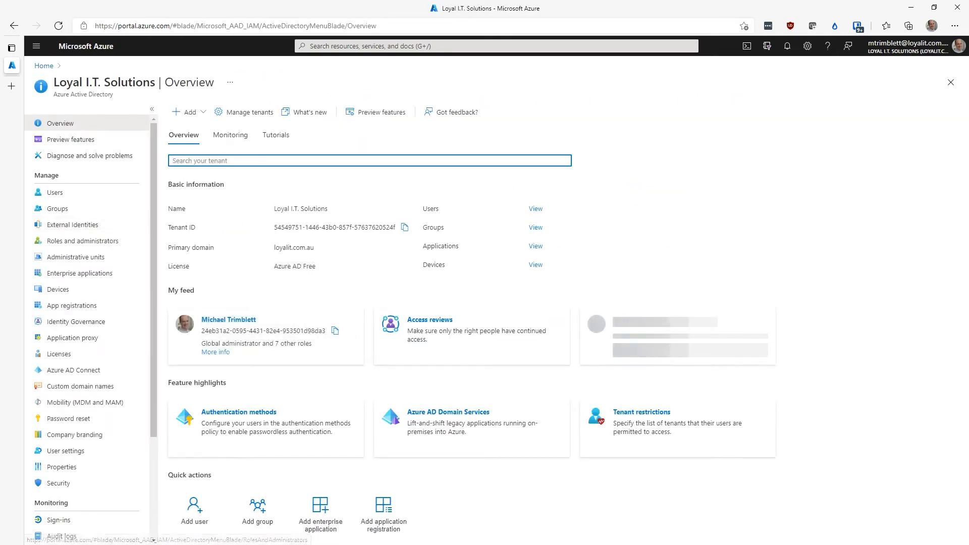
{"action": "left_click", "coordinate": [58, 193]}
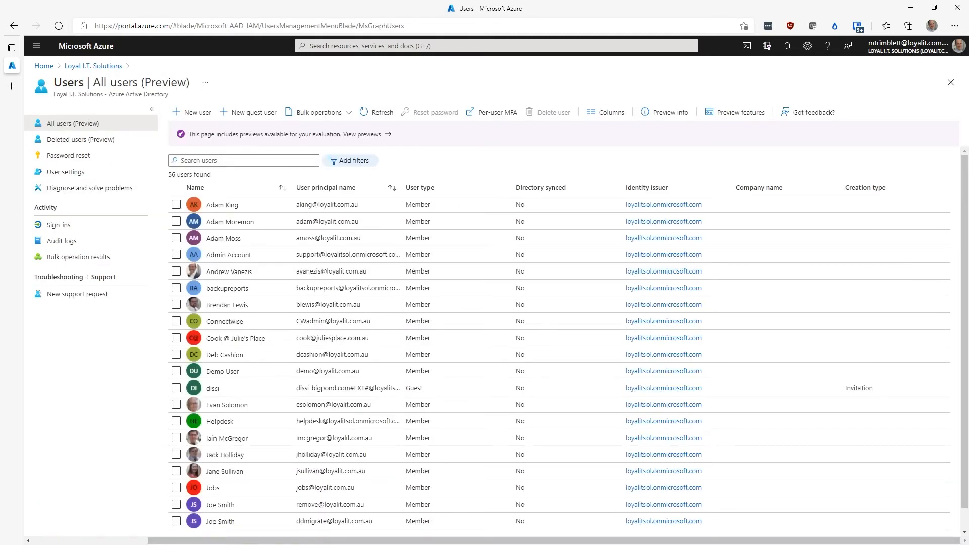
{"action": "left_click", "coordinate": [479, 112]}
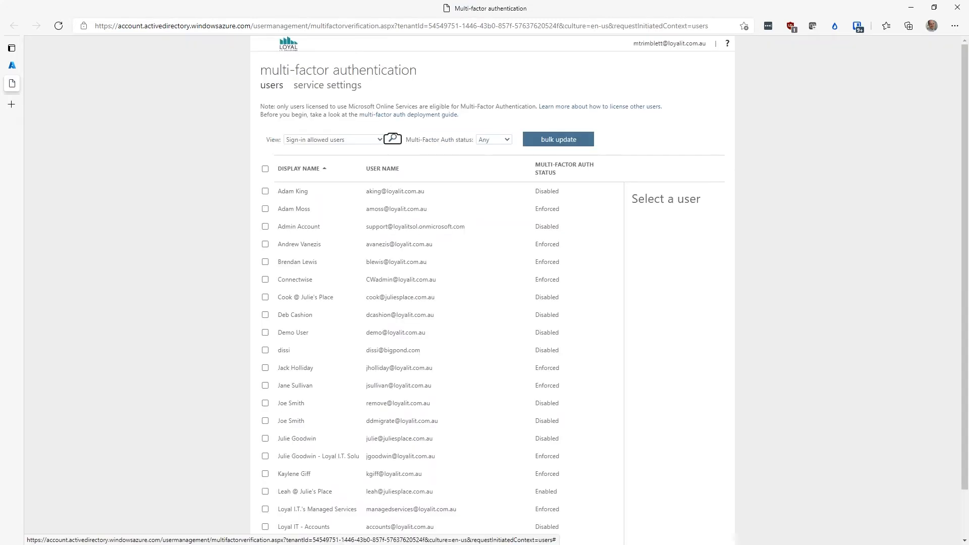
Step: In the MFA service settings, turn off Text message to phone as a verification method and save
{"action": "left_click", "coordinate": [307, 93]}
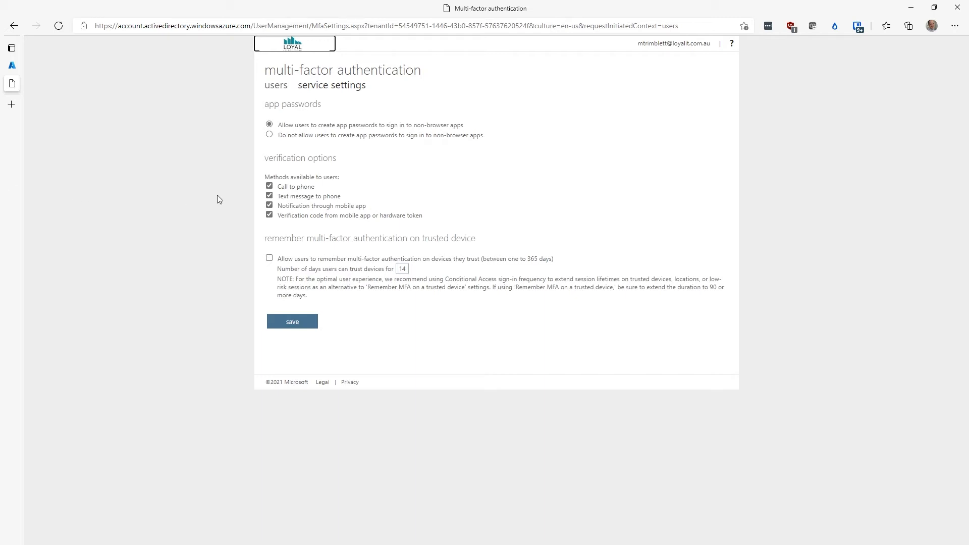
{"action": "left_click", "coordinate": [269, 196]}
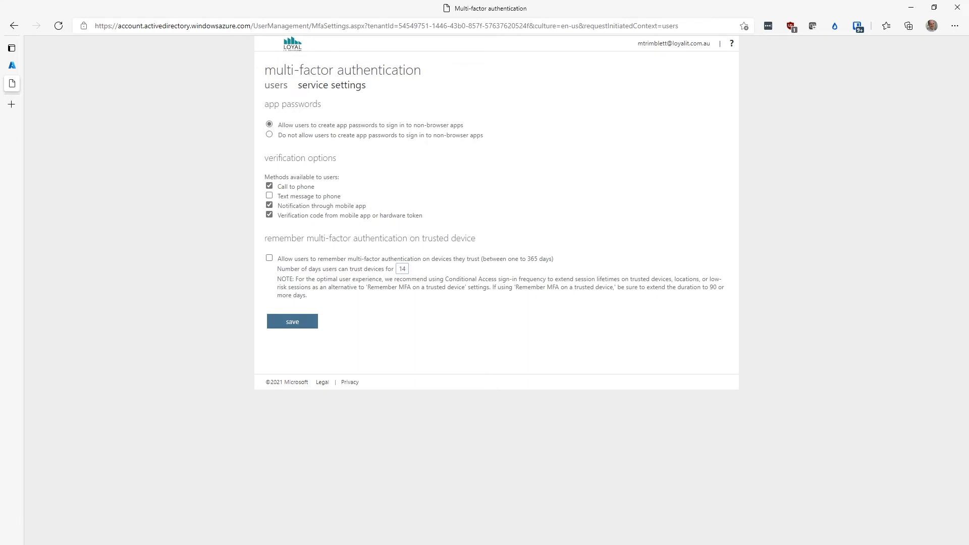
{"action": "left_click", "coordinate": [278, 326]}
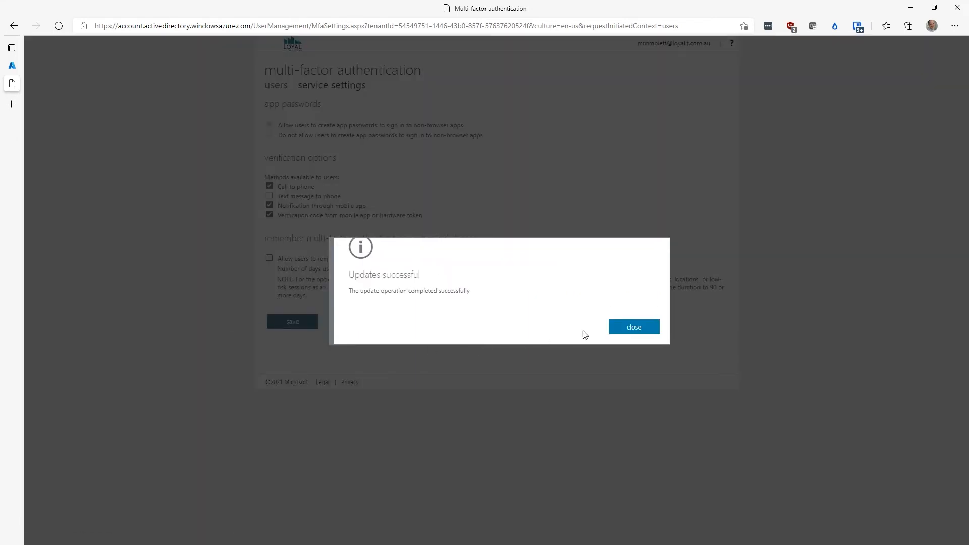
{"action": "left_click", "coordinate": [642, 331]}
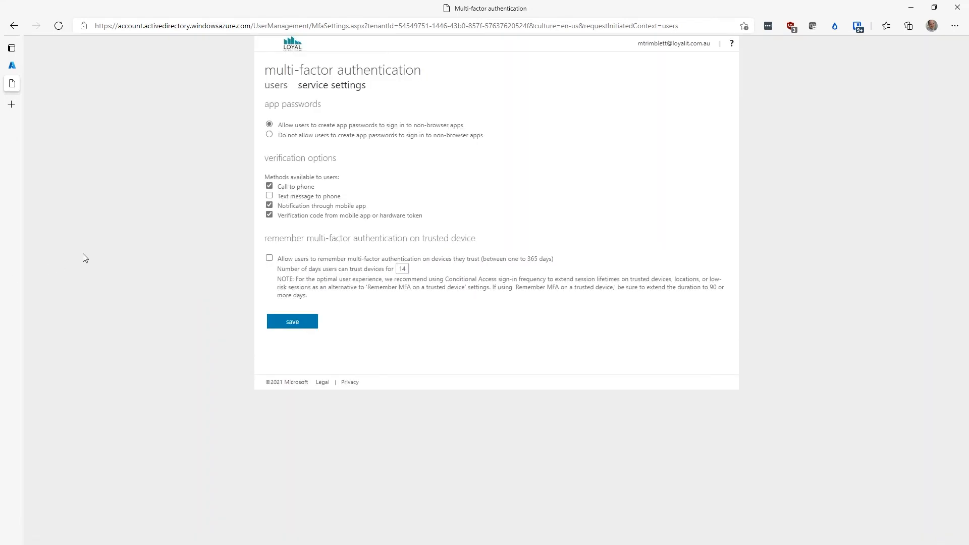
Step: Enable multi-factor authentication for the chosen user account on the second page of the user list
{"action": "left_click", "coordinate": [276, 86]}
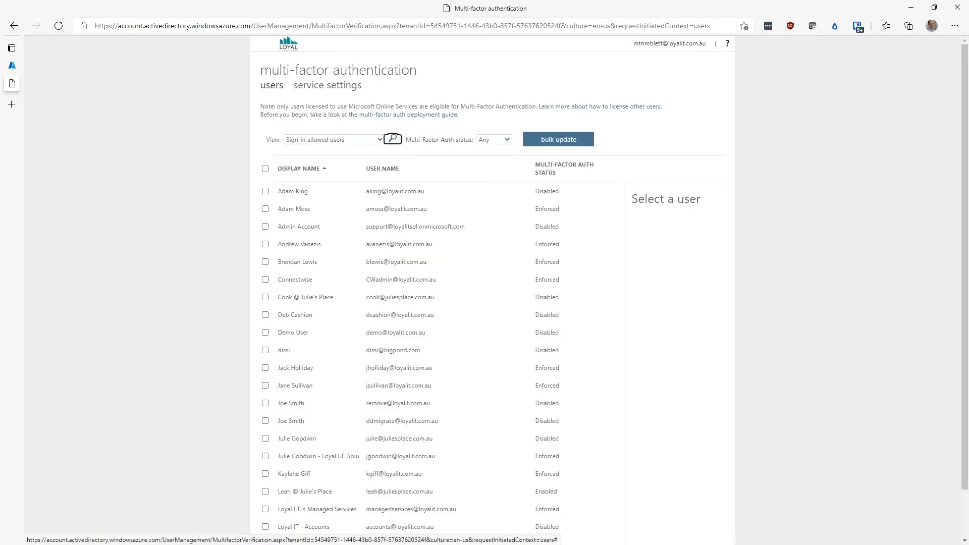
{"action": "scroll", "coordinate": [187, 229], "scroll_direction": "down", "scroll_amount": 3}
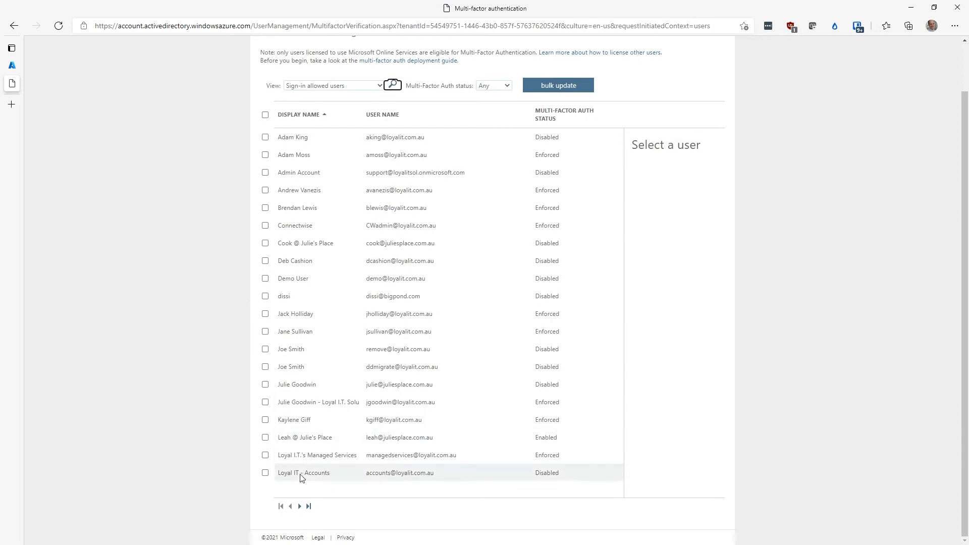
{"action": "left_click", "coordinate": [308, 504]}
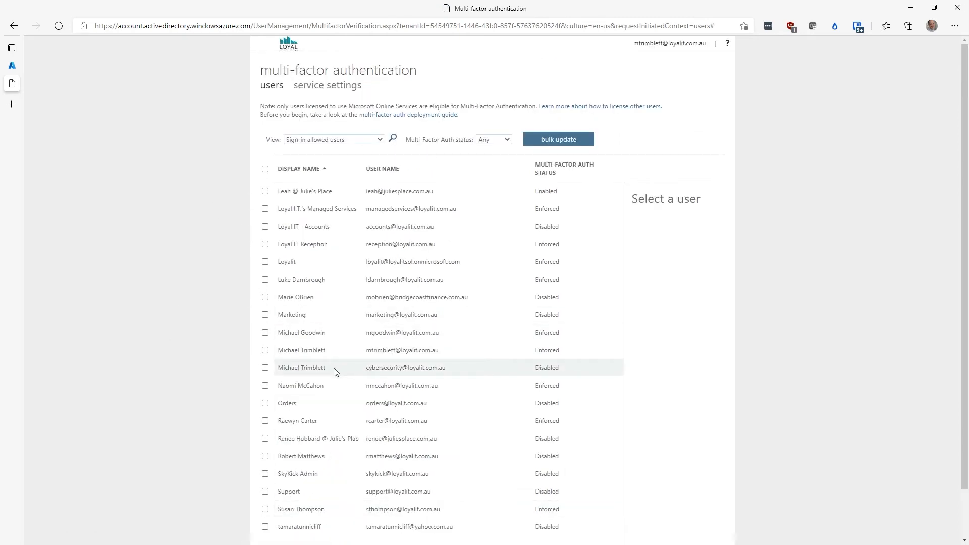
{"action": "left_click", "coordinate": [335, 371]}
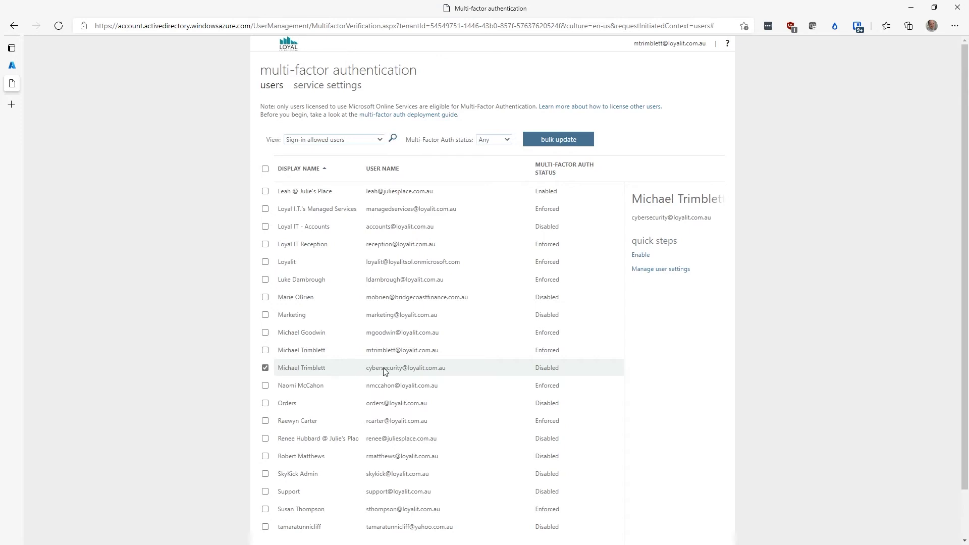
{"action": "left_click", "coordinate": [634, 257]}
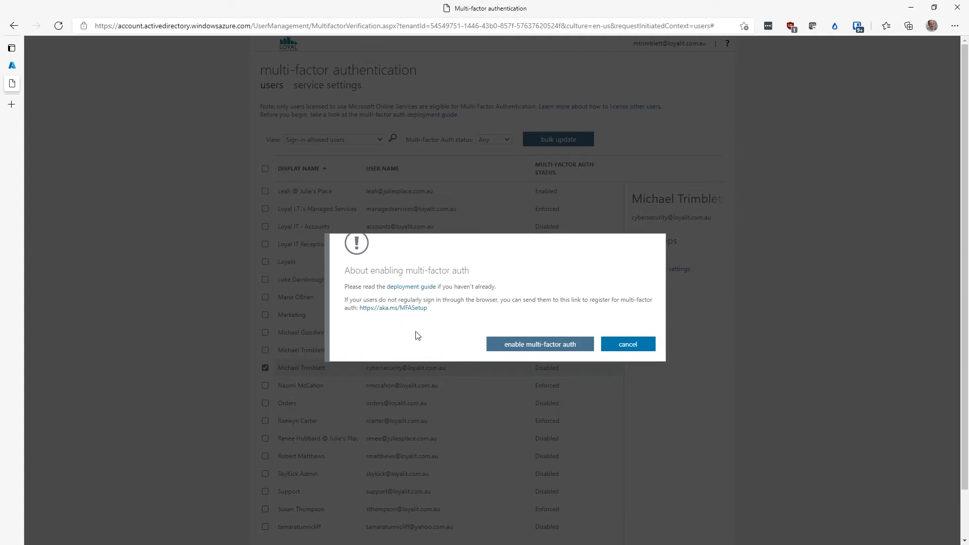
{"action": "left_click", "coordinate": [518, 345]}
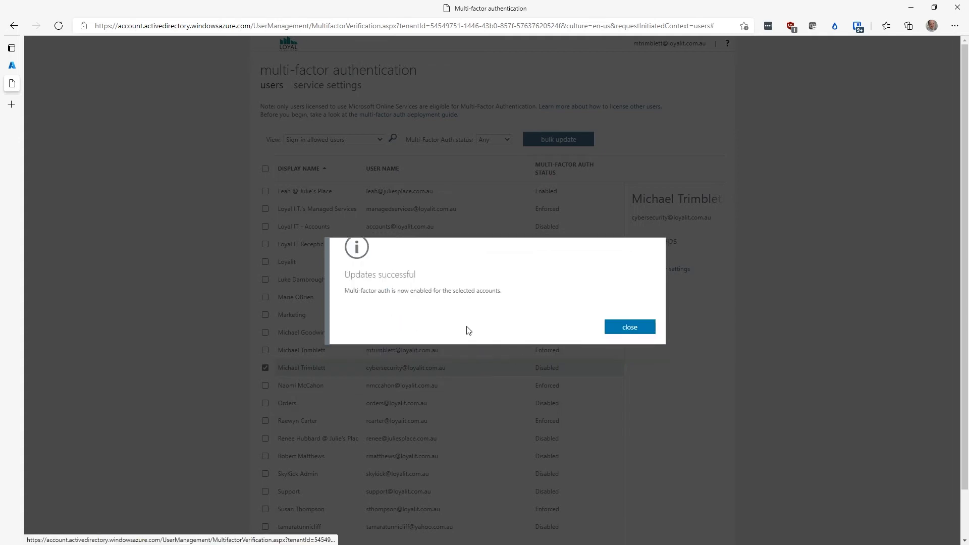
{"action": "left_click", "coordinate": [627, 329]}
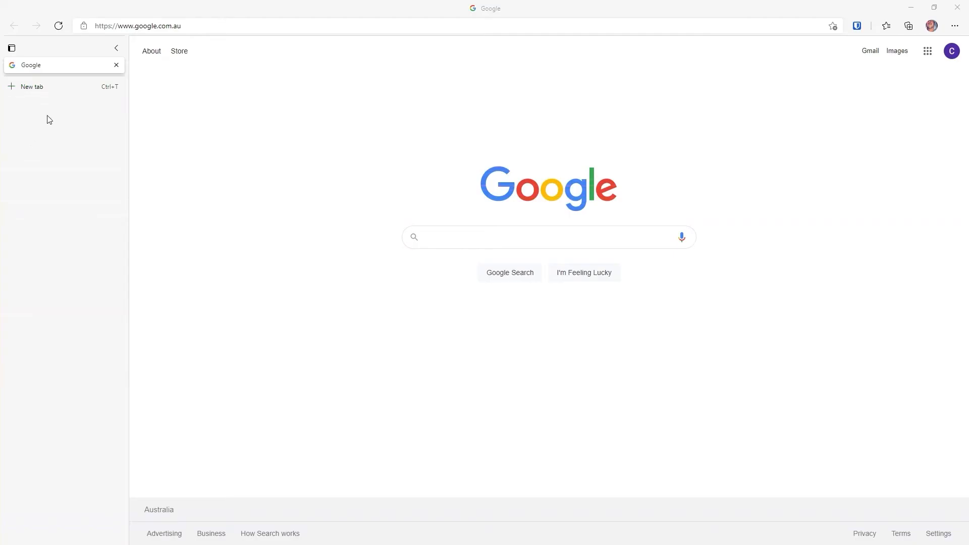
Step: Open a new tab and go to portal.office.com
{"action": "left_click", "coordinate": [58, 91]}
{"action": "type", "text": "portal.office.com"}
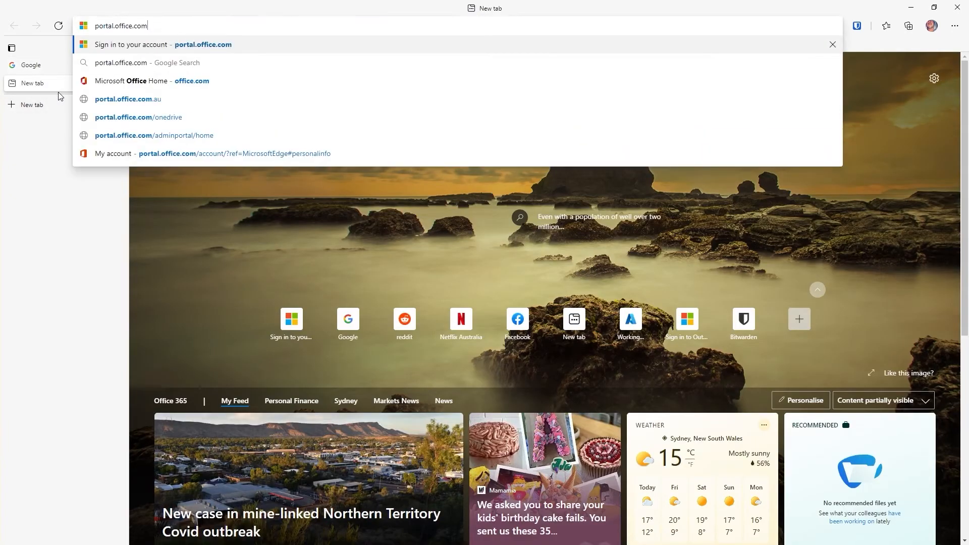
{"action": "key", "text": "Return"}
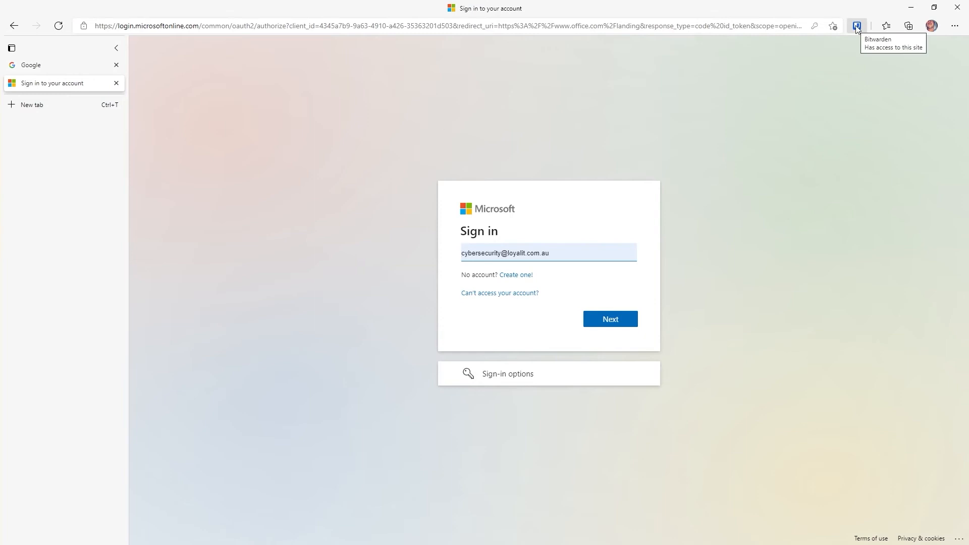
Step: Sign in with the prefilled work account and continue to the additional security information setup
{"action": "left_click", "coordinate": [625, 321]}
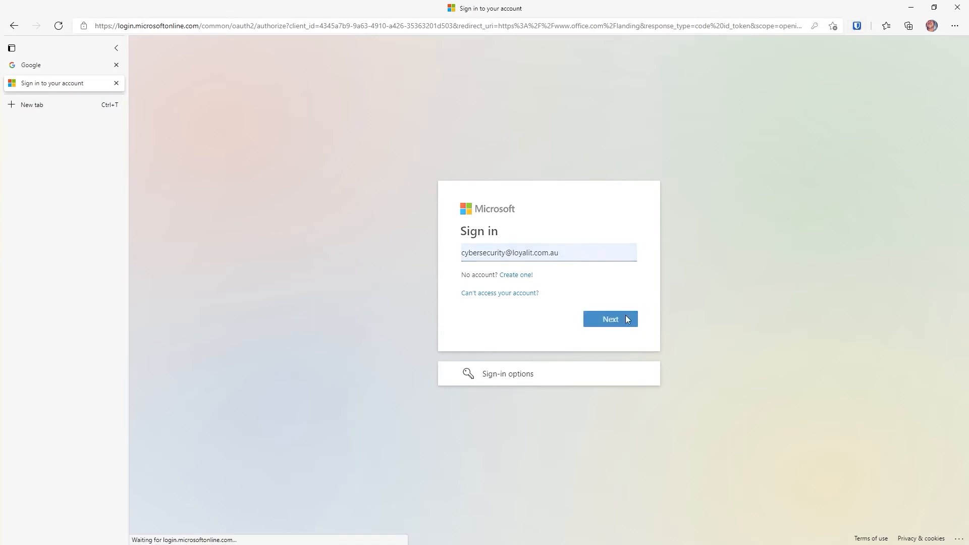
{"action": "left_click", "coordinate": [613, 342]}
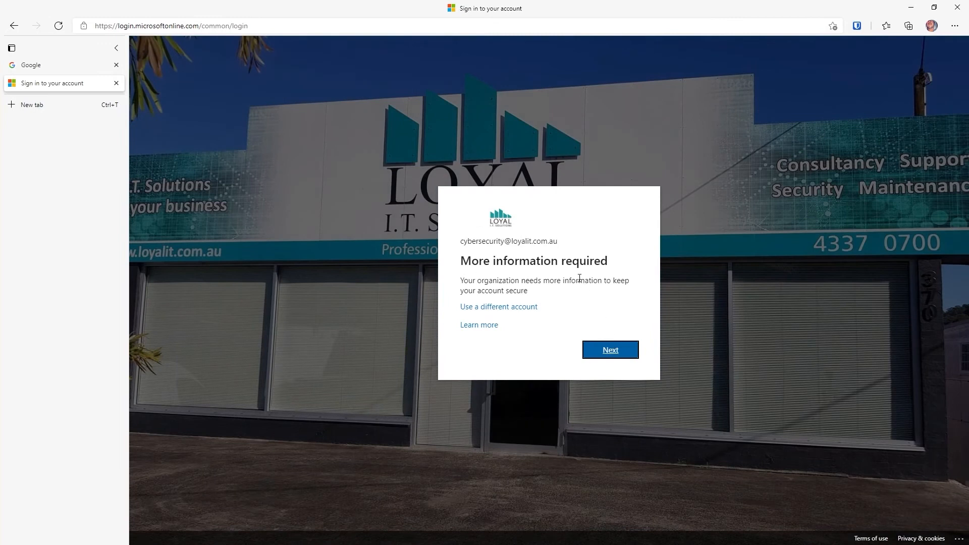
{"action": "left_click", "coordinate": [609, 351]}
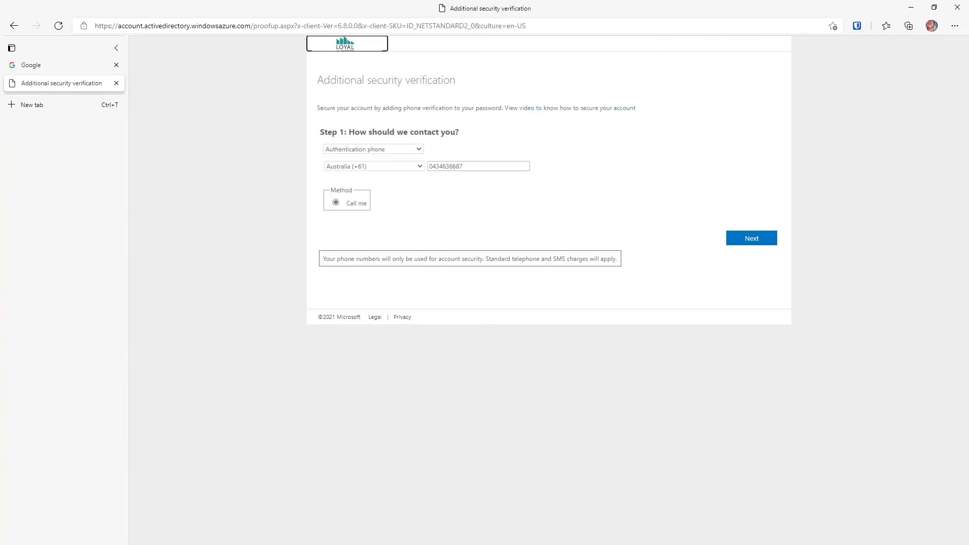
Step: Choose Mobile app as the contact method with Receive notifications for verification, and start the app set up
{"action": "left_click", "coordinate": [417, 148]}
{"action": "left_click", "coordinate": [363, 177]}
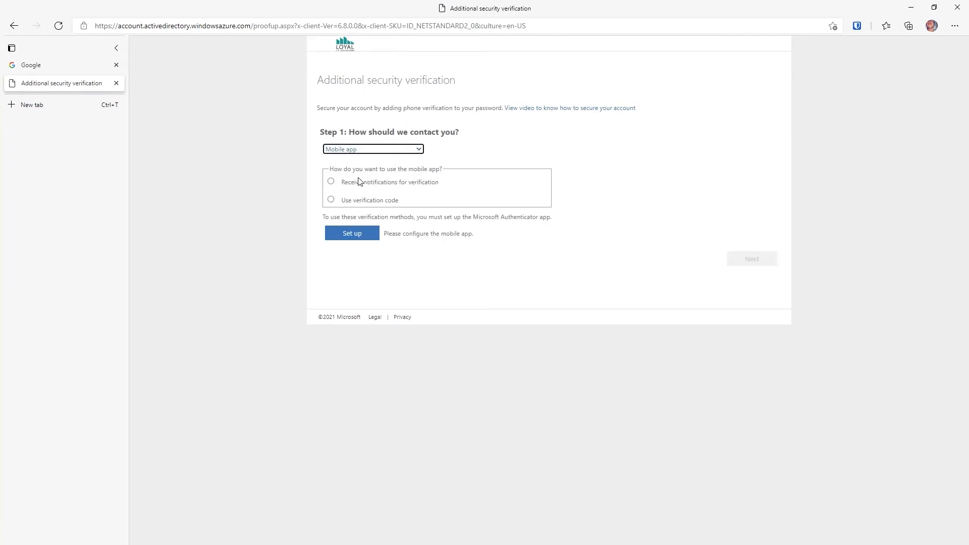
{"action": "left_click", "coordinate": [331, 182]}
{"action": "left_click", "coordinate": [349, 233]}
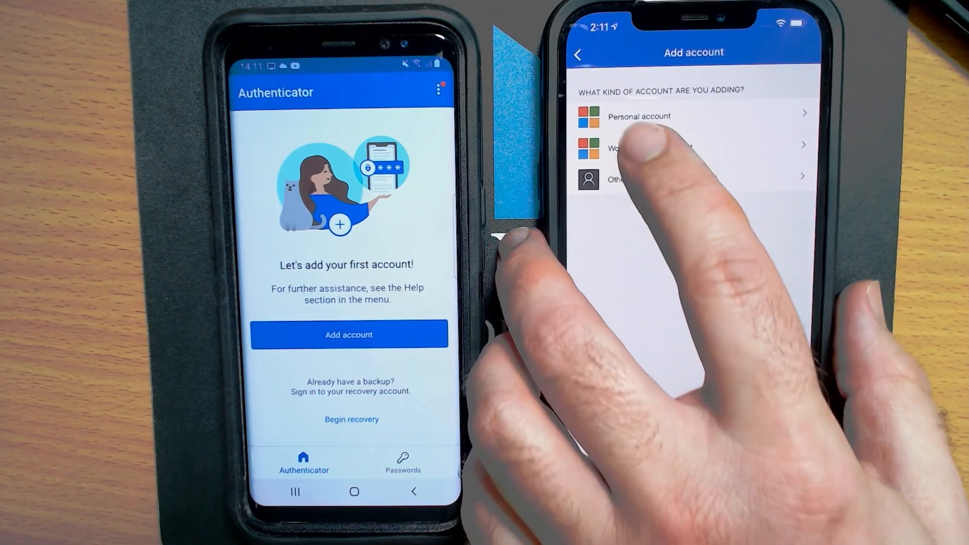
Step: In the Authenticator phone app, add a work or school account by QR code, allowing camera and notifications
{"action": "left_click", "coordinate": [650, 147]}
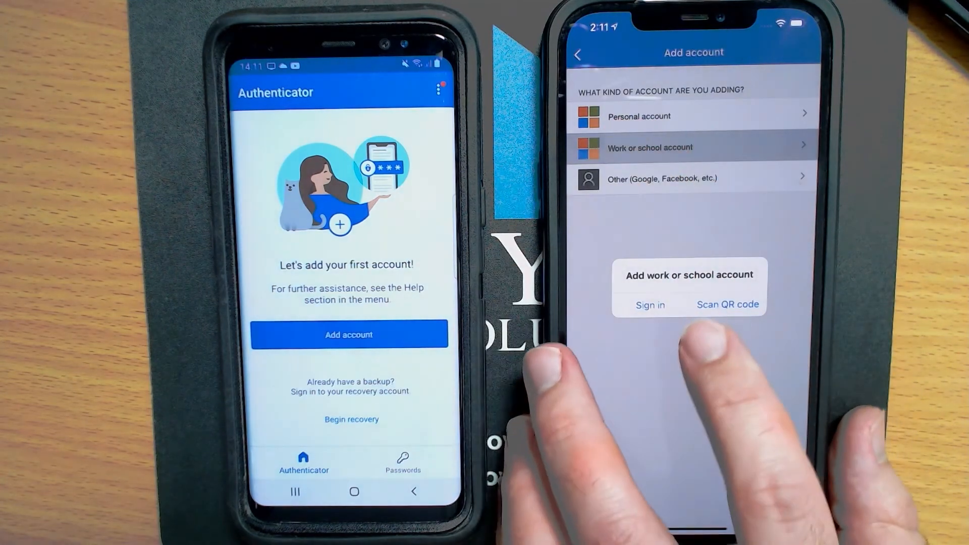
{"action": "left_click", "coordinate": [727, 305]}
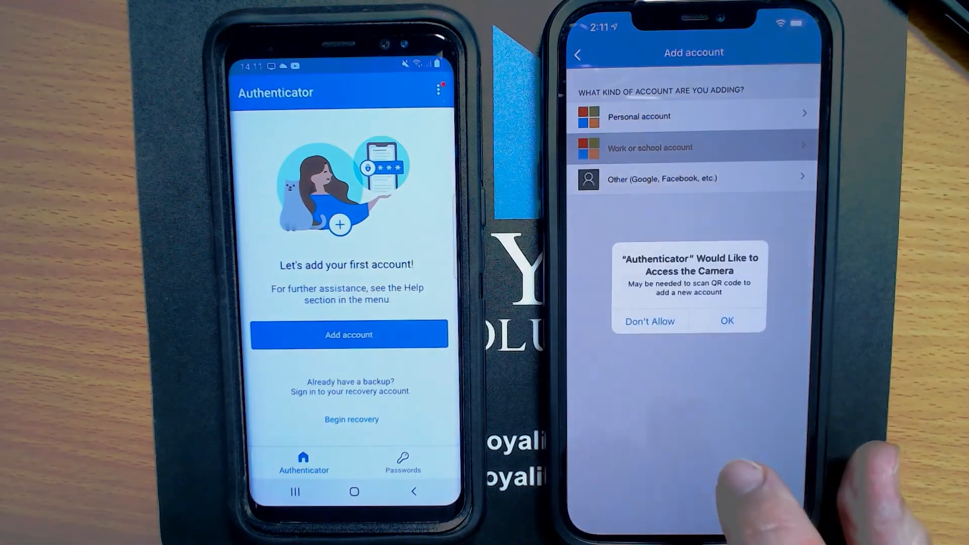
{"action": "left_click", "coordinate": [727, 321]}
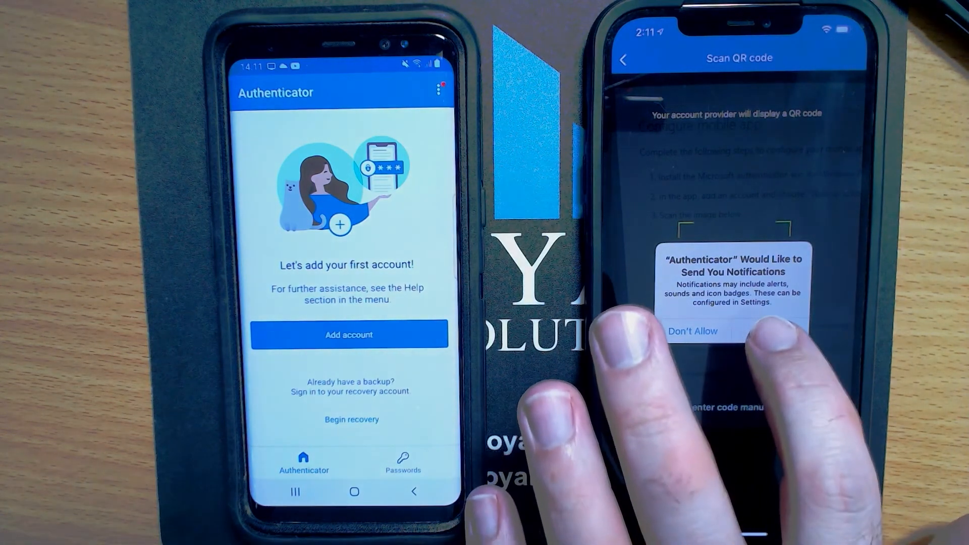
{"action": "left_click", "coordinate": [770, 330]}
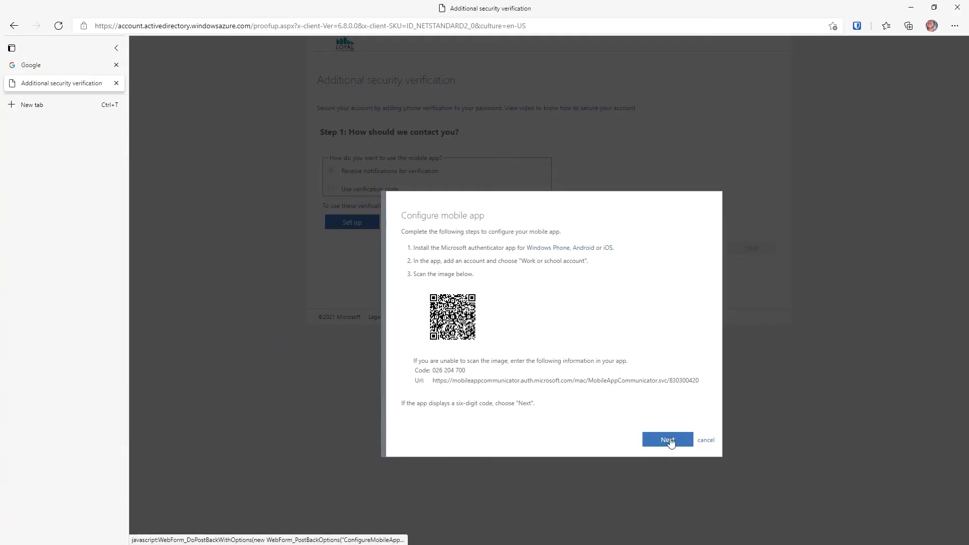
Step: Confirm the mobile app configuration and continue to the verification step
{"action": "left_click", "coordinate": [669, 440]}
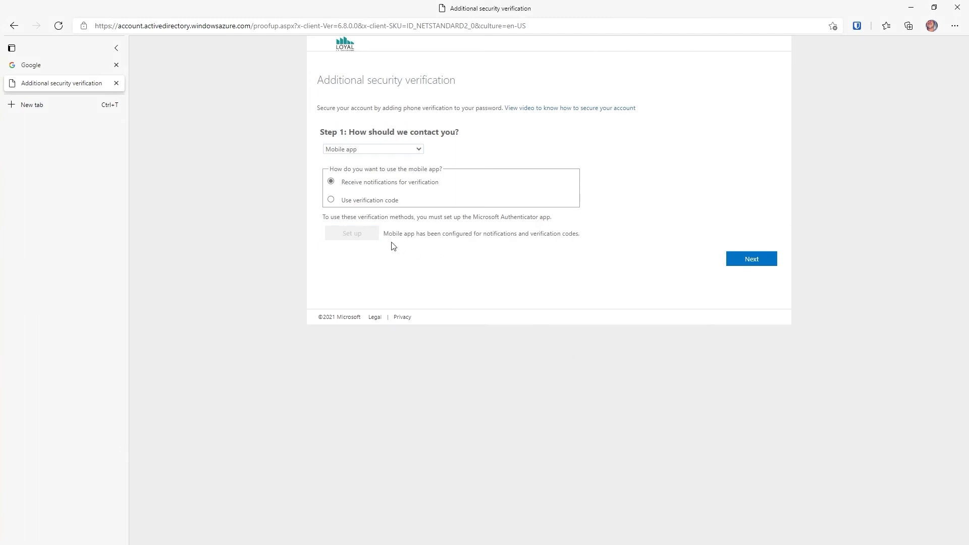
{"action": "left_click", "coordinate": [749, 267]}
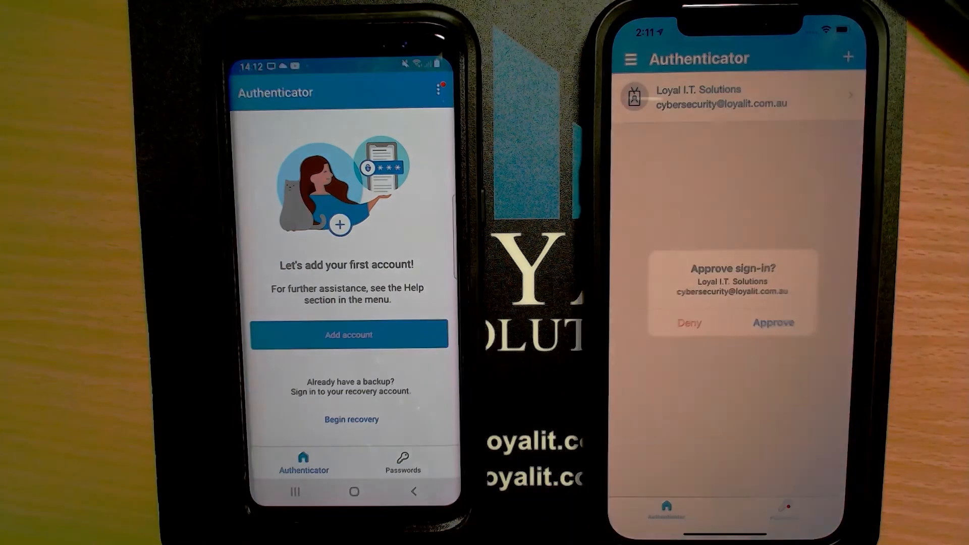
Step: Approve the sign-in request in the Authenticator app and continue past the backup phone number step
{"action": "left_click", "coordinate": [771, 320]}
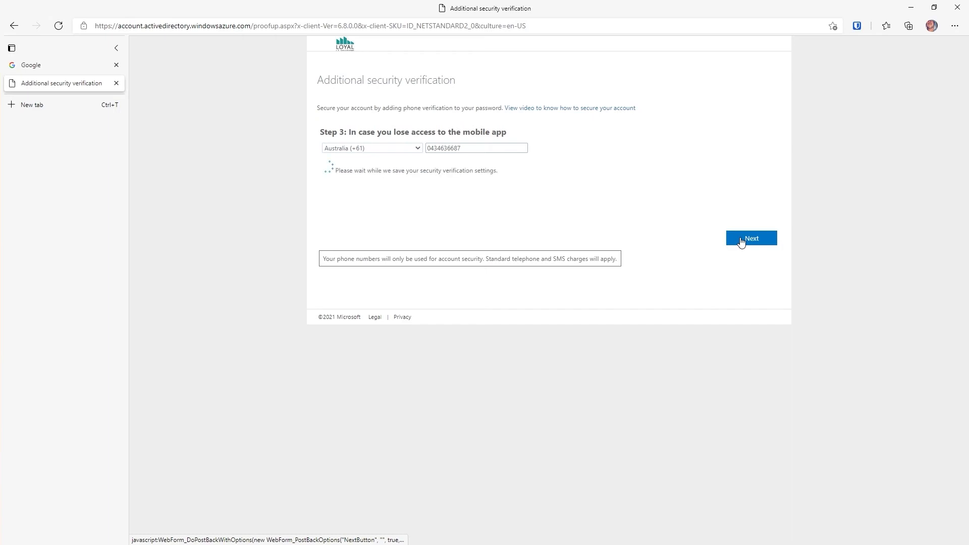
{"action": "left_click", "coordinate": [740, 240]}
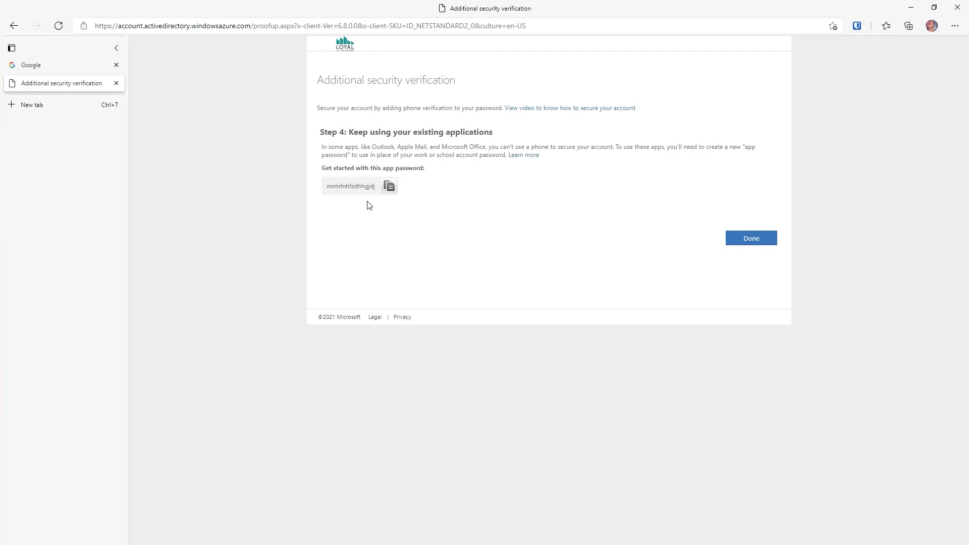
Step: Finish the security verification setup and choose to stay signed in
{"action": "left_click", "coordinate": [745, 246]}
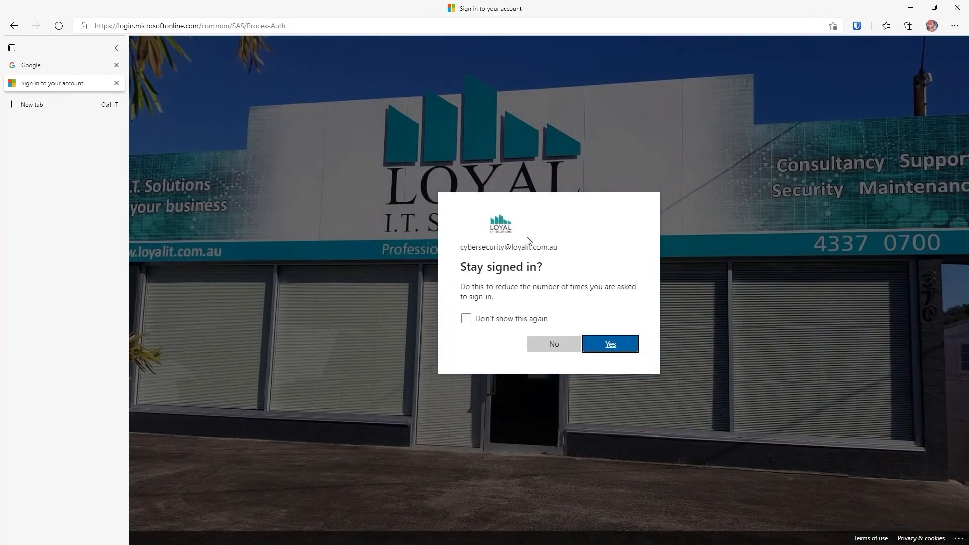
{"action": "left_click", "coordinate": [611, 344]}
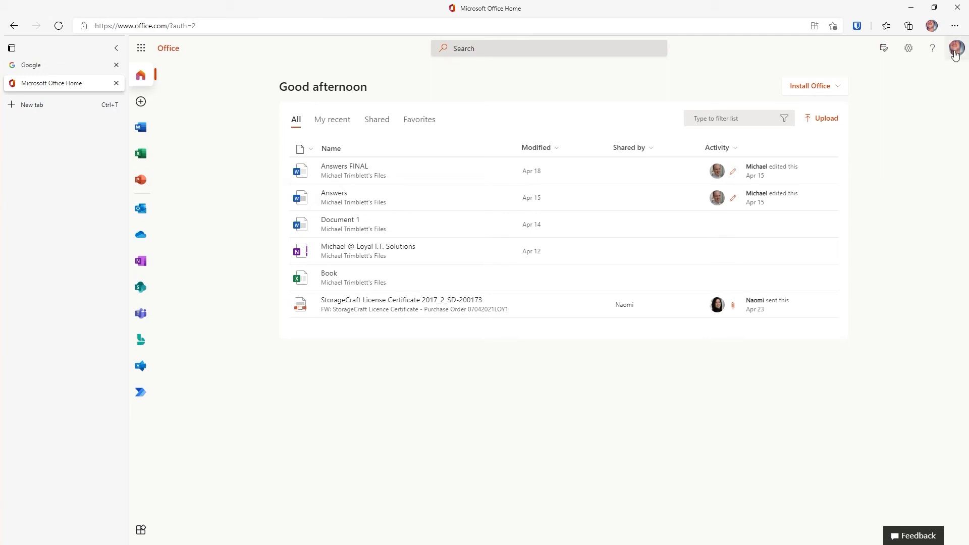
Step: Open the My Account page from the profile menu
{"action": "left_click", "coordinate": [955, 48]}
{"action": "left_click", "coordinate": [890, 127]}
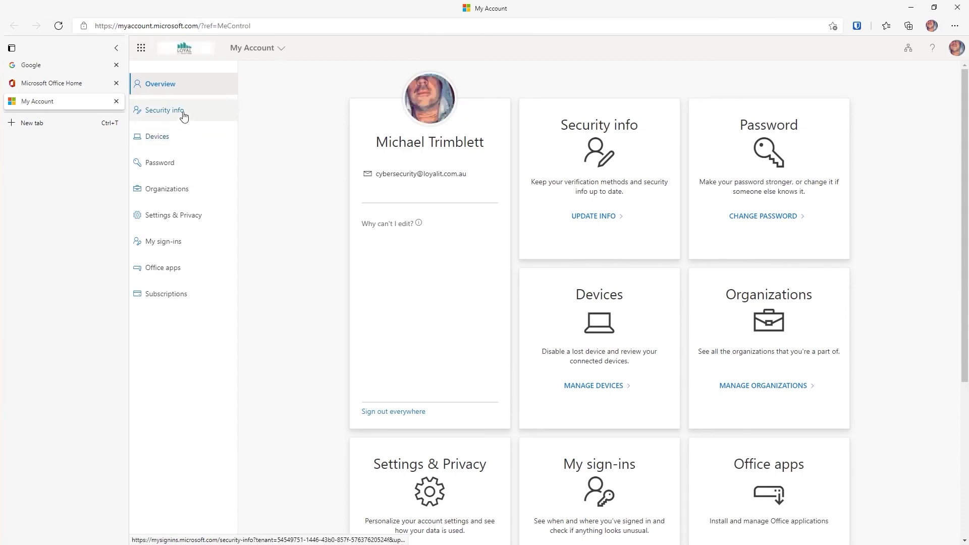
Step: Open Security info, add the Authenticator app as a new sign-in method, and proceed through its setup screens
{"action": "left_click", "coordinate": [184, 117]}
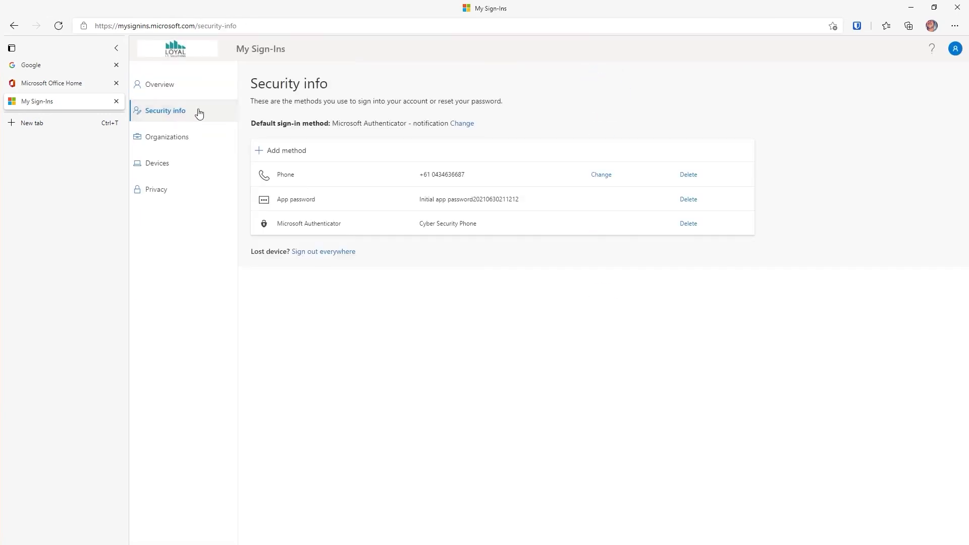
{"action": "left_click", "coordinate": [285, 151]}
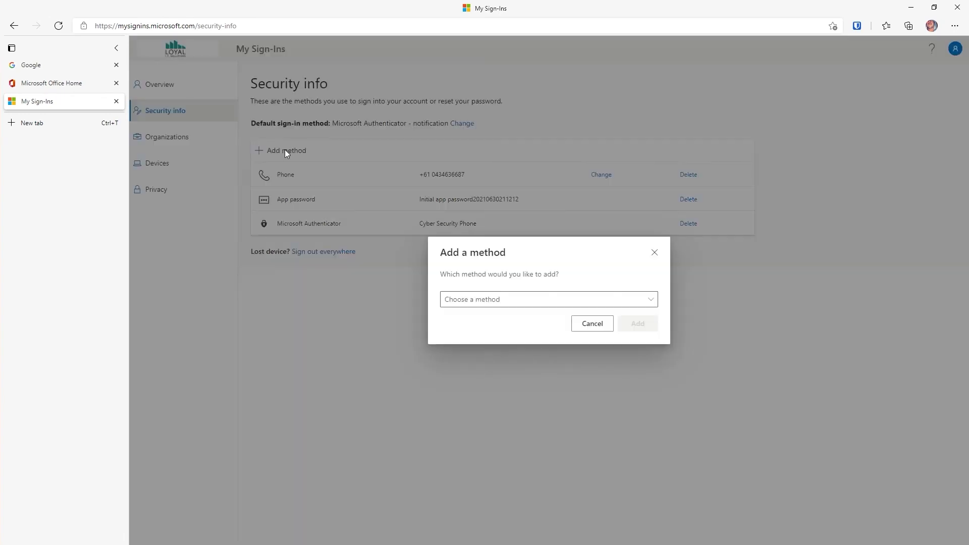
{"action": "left_click", "coordinate": [547, 302]}
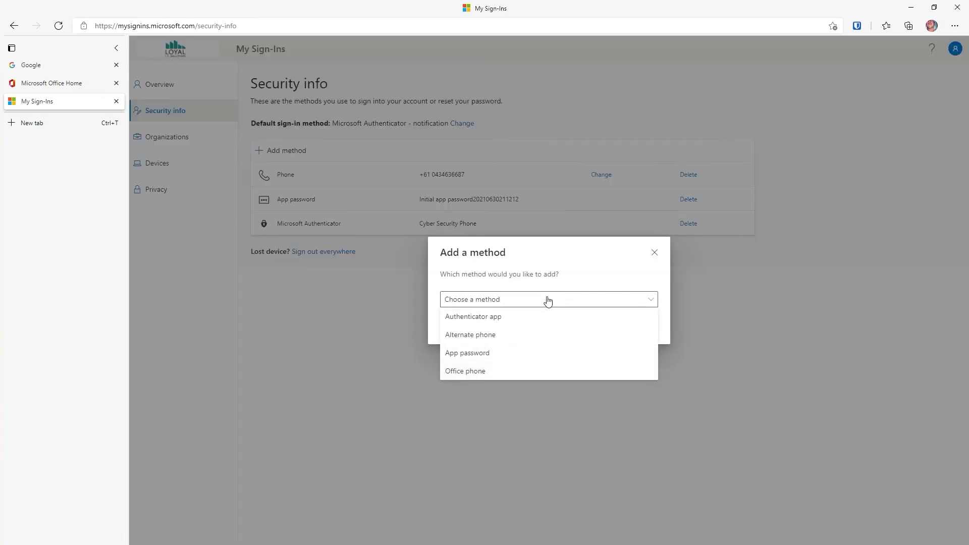
{"action": "left_click", "coordinate": [523, 316]}
{"action": "left_click", "coordinate": [638, 333]}
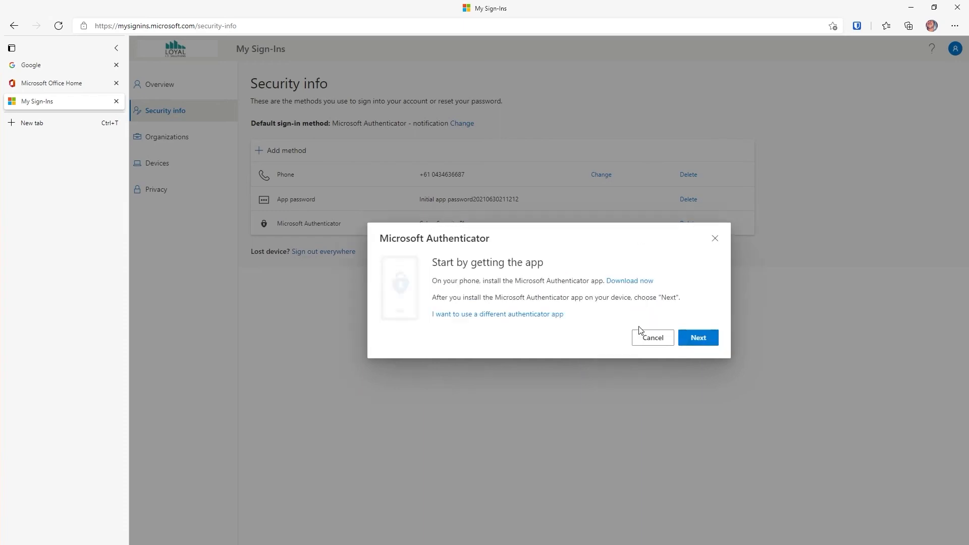
{"action": "left_click", "coordinate": [696, 342]}
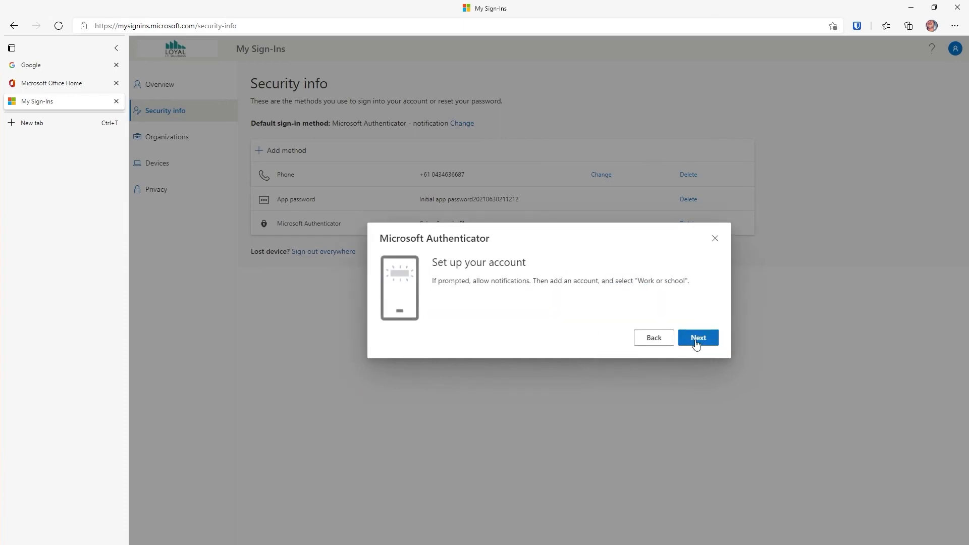
{"action": "left_click", "coordinate": [697, 343]}
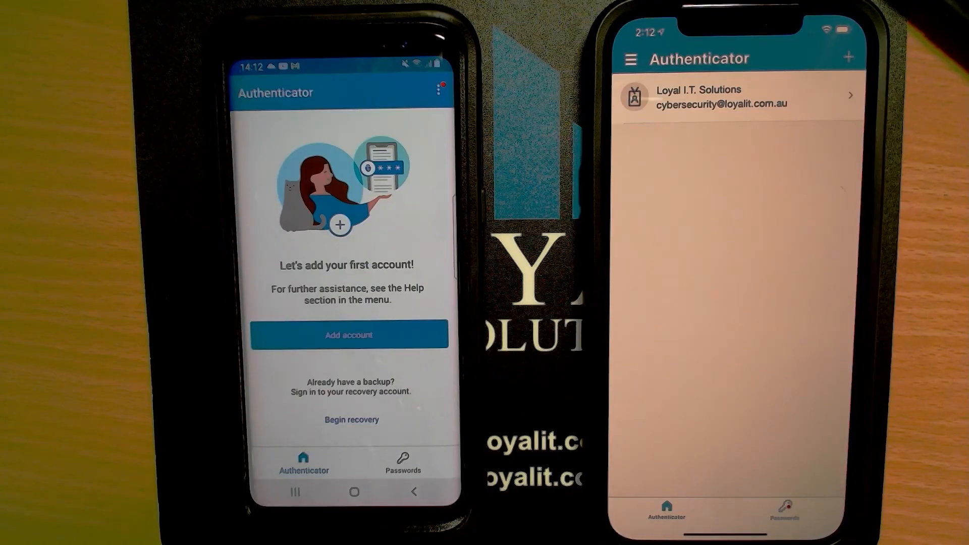
Step: In the Android Authenticator app, add a work or school account by scanning a QR code, allowing camera access
{"action": "left_click", "coordinate": [293, 335]}
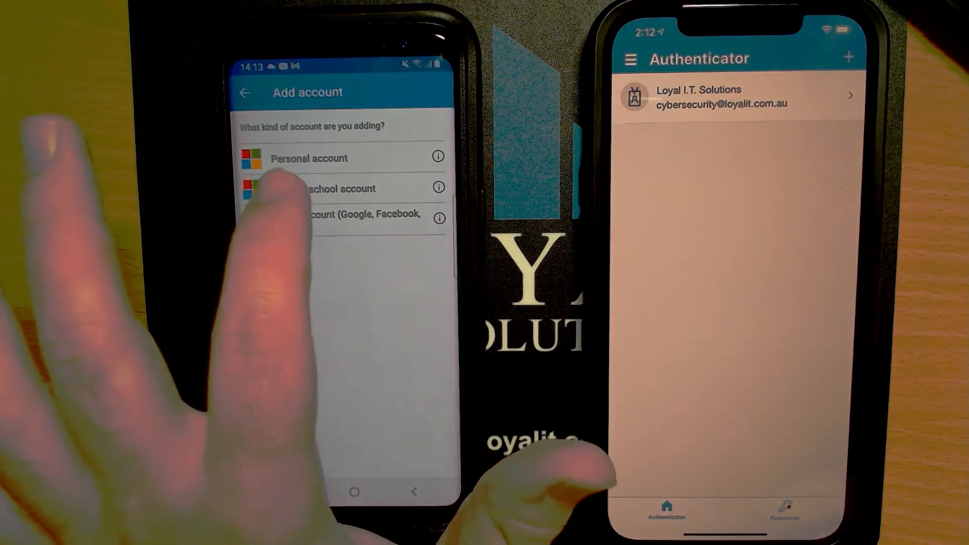
{"action": "left_click", "coordinate": [303, 189]}
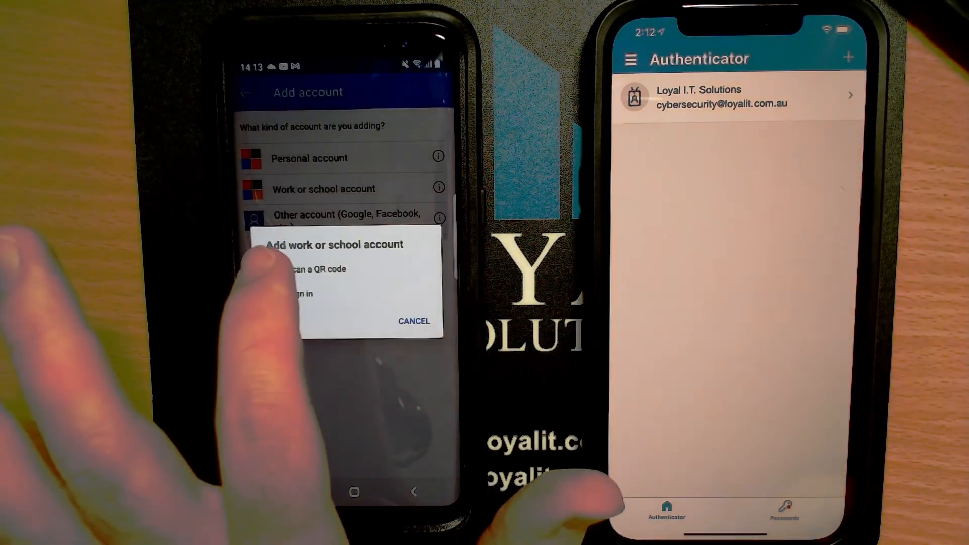
{"action": "left_click", "coordinate": [282, 269]}
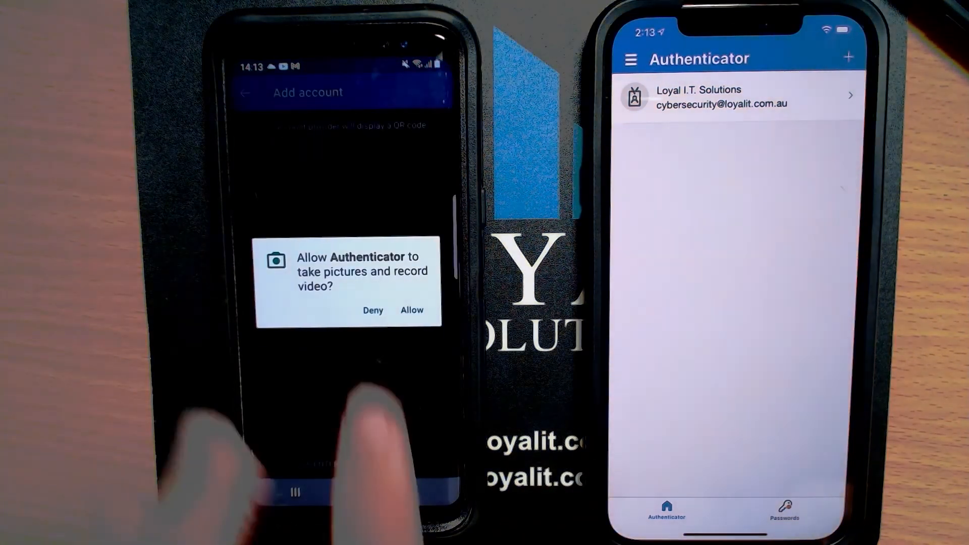
{"action": "left_click", "coordinate": [412, 310]}
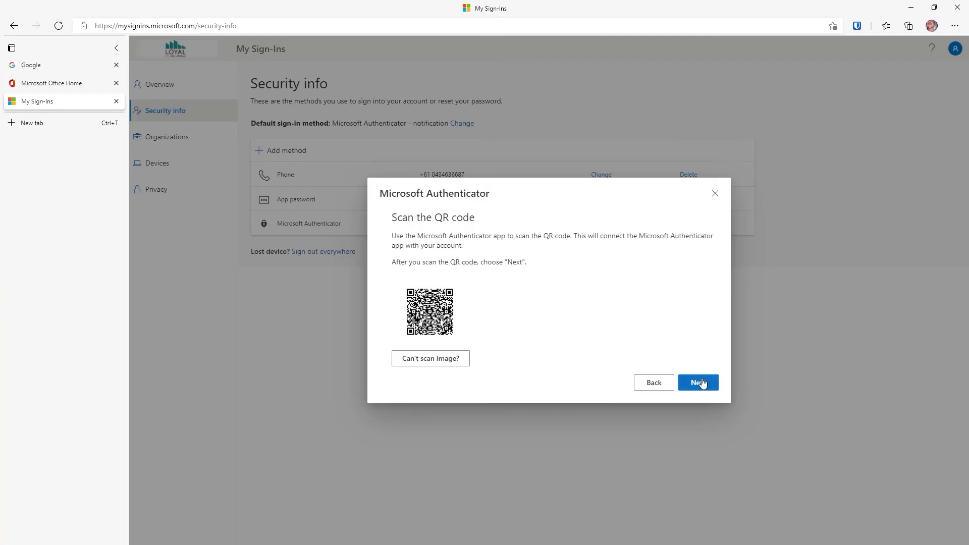
Step: Approve the sign-in request on the Android phone and confirm it by entering the device passcode
{"action": "left_click", "coordinate": [702, 383]}
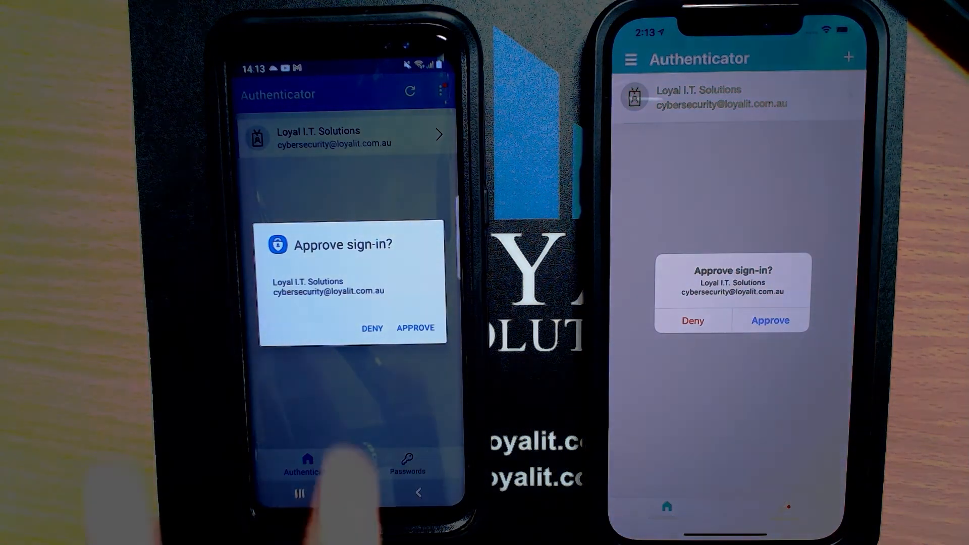
{"action": "left_click", "coordinate": [415, 327]}
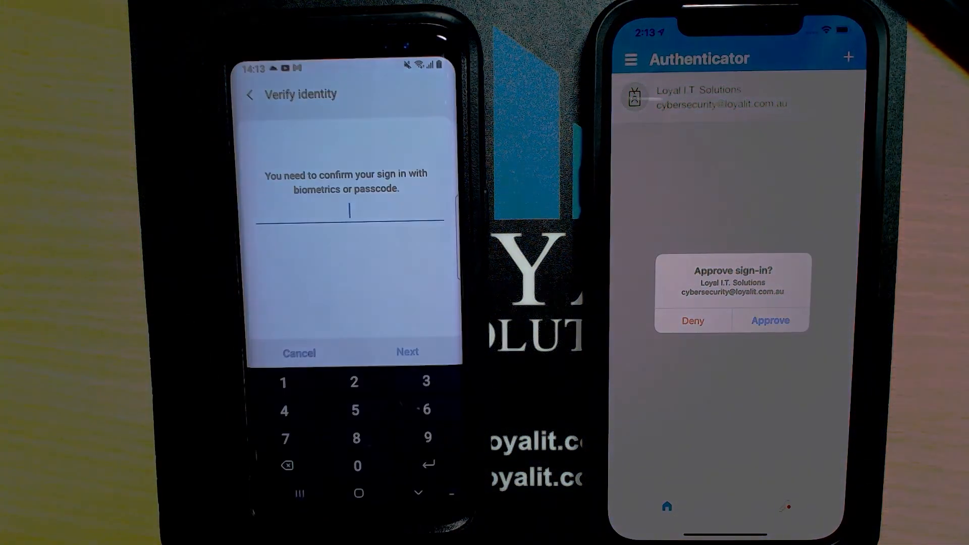
{"action": "type", "text": "1111"}
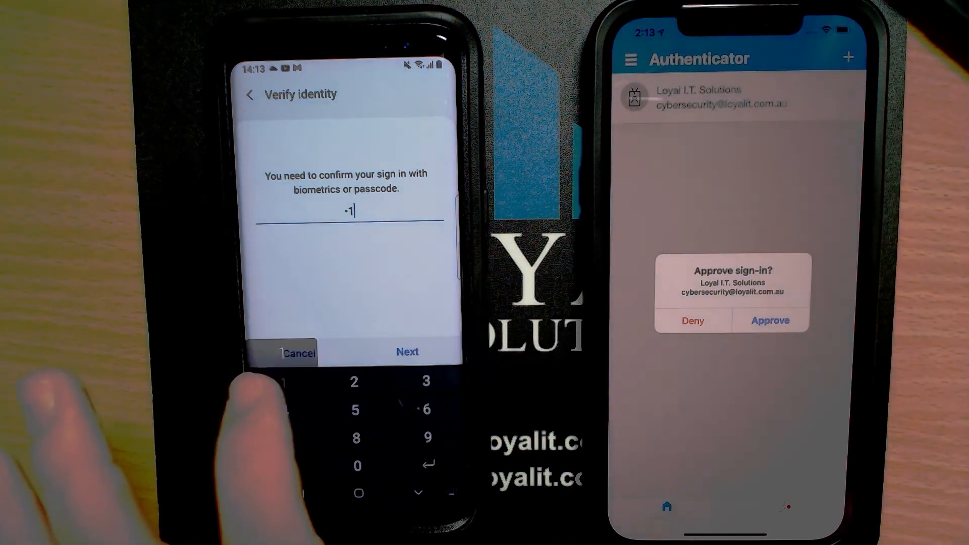
{"action": "left_click", "coordinate": [407, 352]}
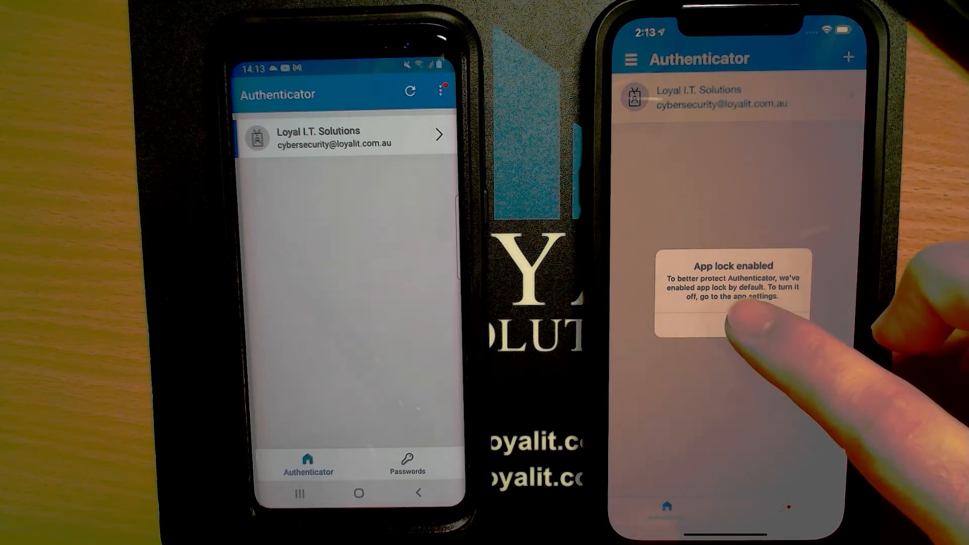
Step: Dismiss the app lock notice on the iPhone and sign in again with the saved work account
{"action": "left_click", "coordinate": [731, 325]}
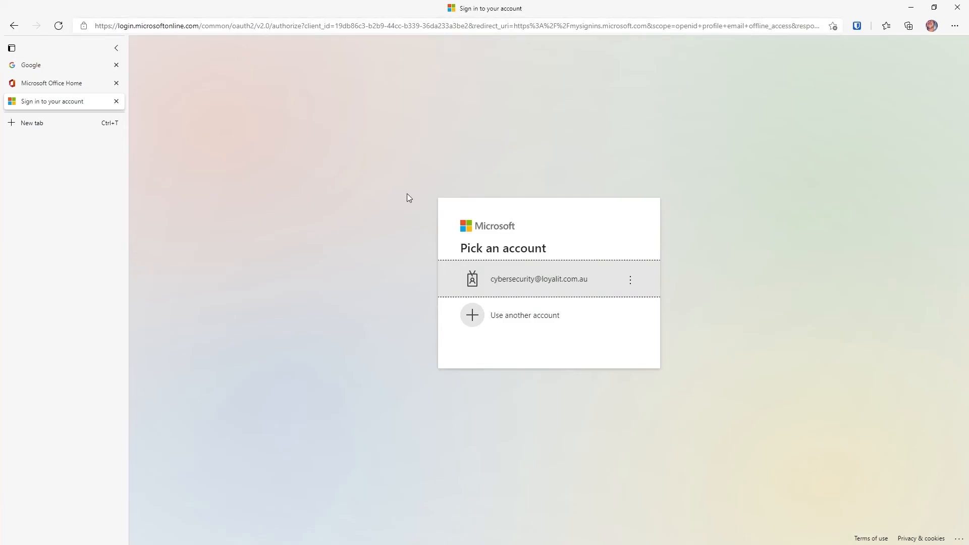
{"action": "left_click", "coordinate": [535, 279]}
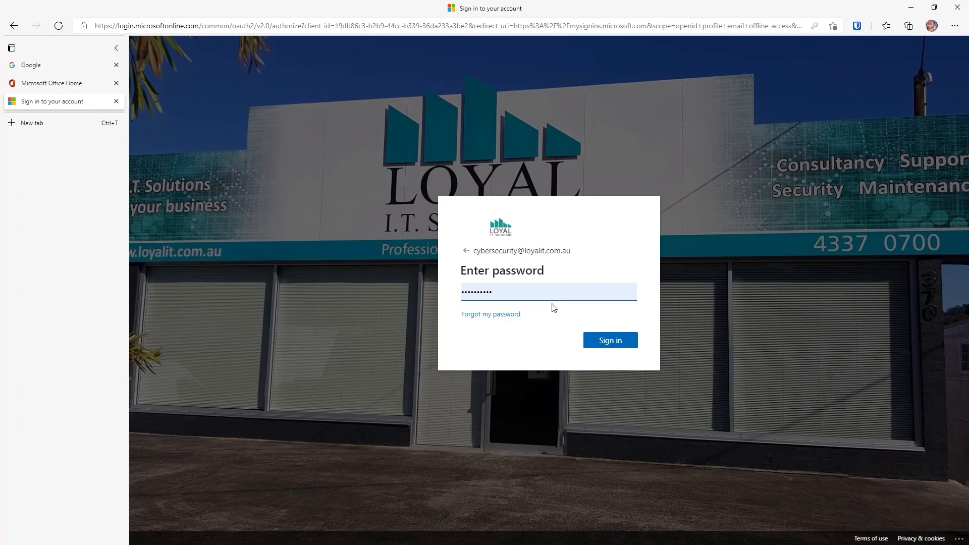
{"action": "left_click", "coordinate": [607, 342]}
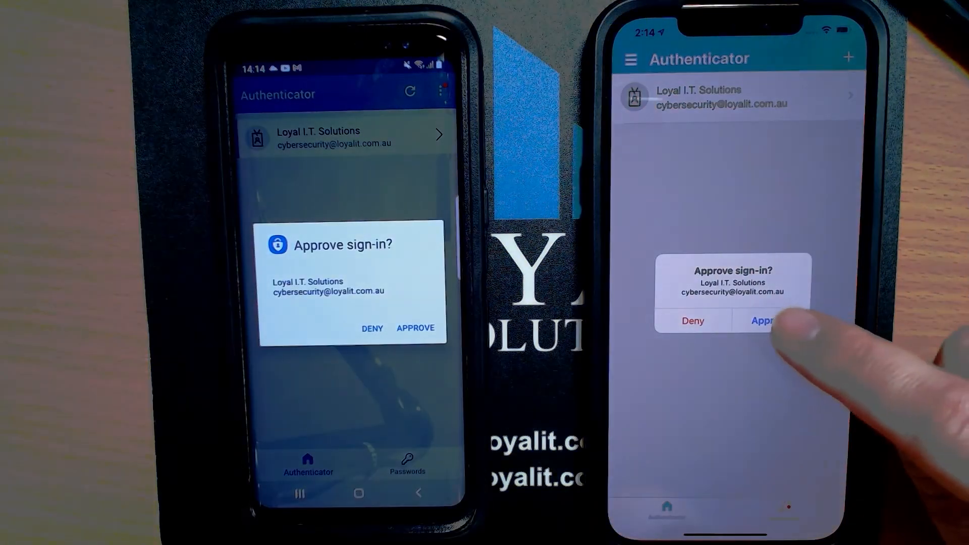
Step: Approve the sign-in on the iPhone, allow Authenticator to use Face ID, and choose to stay signed in
{"action": "left_click", "coordinate": [766, 318]}
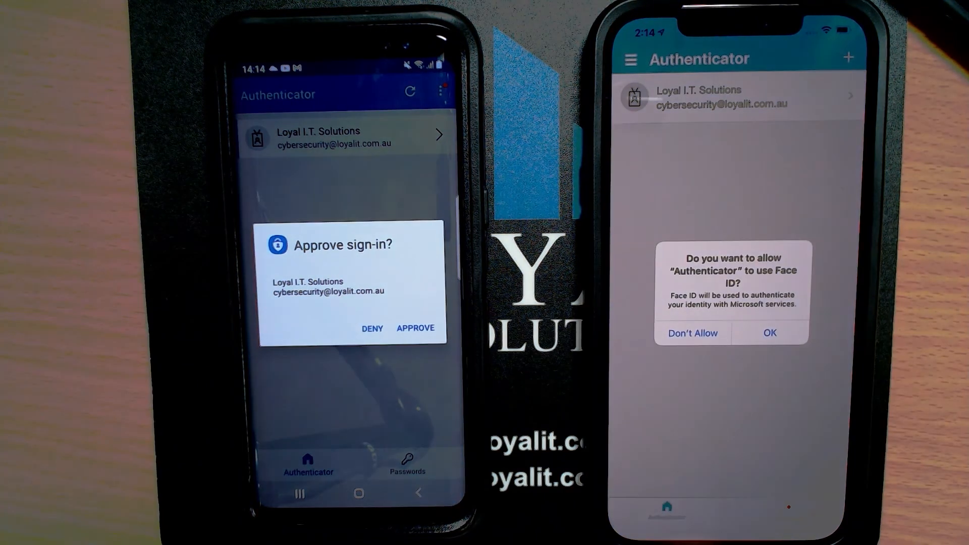
{"action": "left_click", "coordinate": [770, 332]}
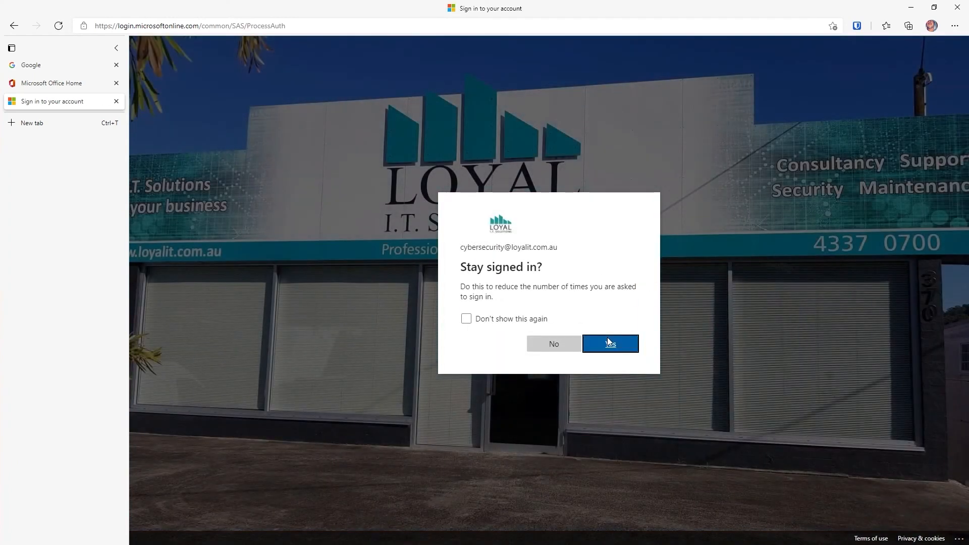
{"action": "left_click", "coordinate": [607, 338]}
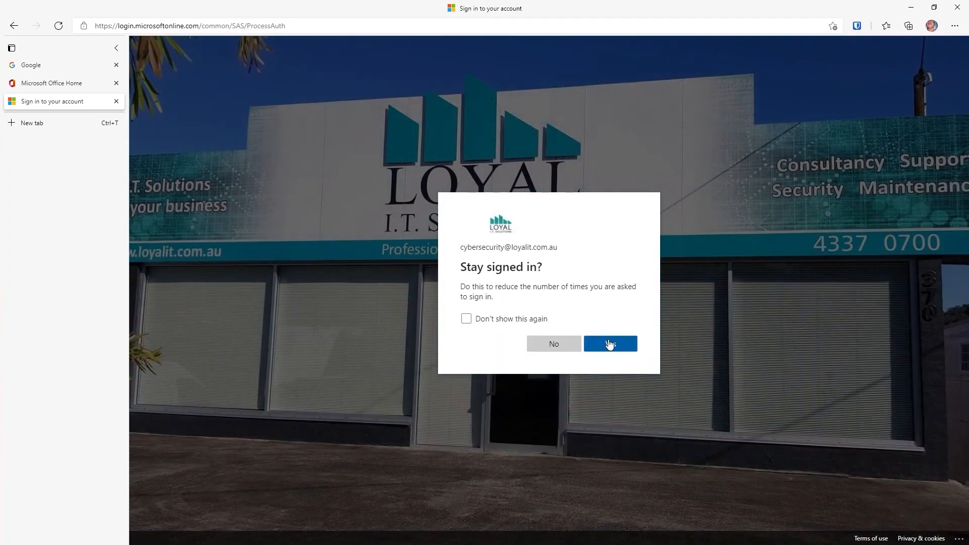